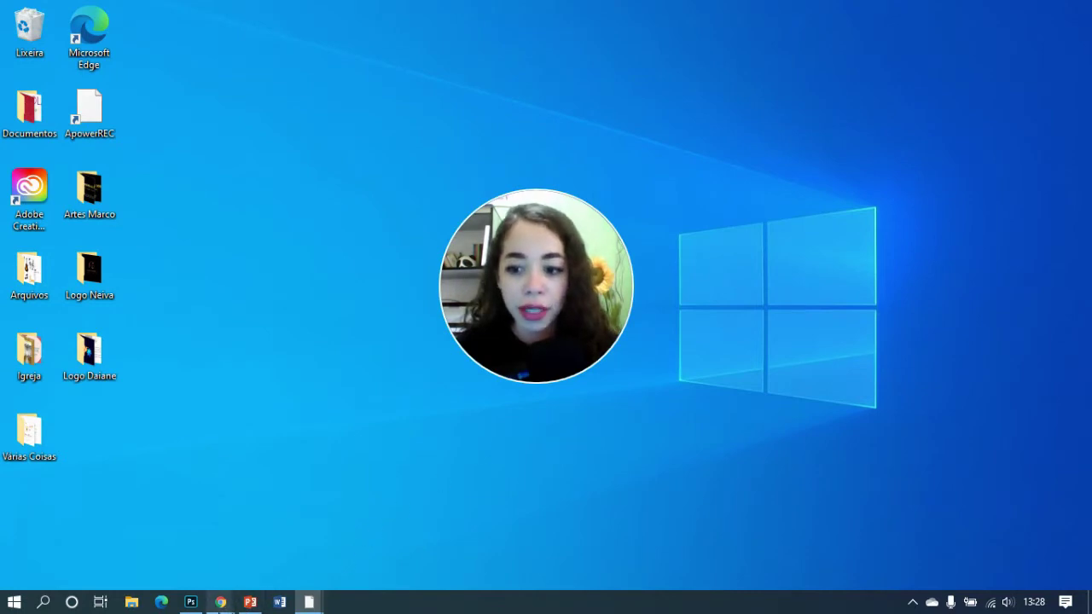
# - Bring the Canva design to the front and move the webcam preview off the design
pyautogui.moveTo(220, 602)
pyautogui.click(147, 565)
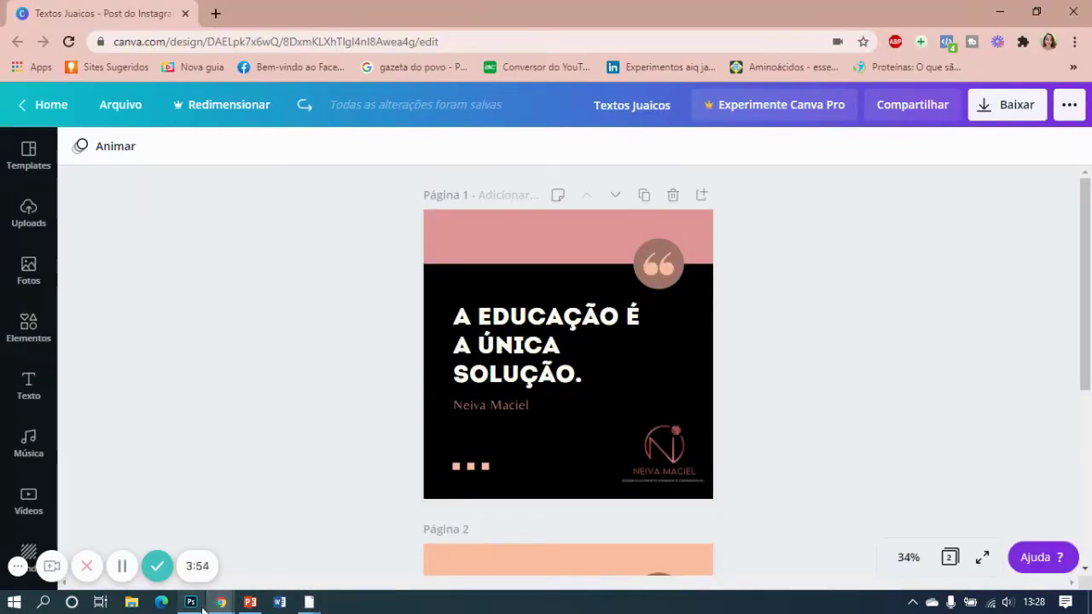
pyautogui.moveTo(309, 602)
pyautogui.click(378, 567)
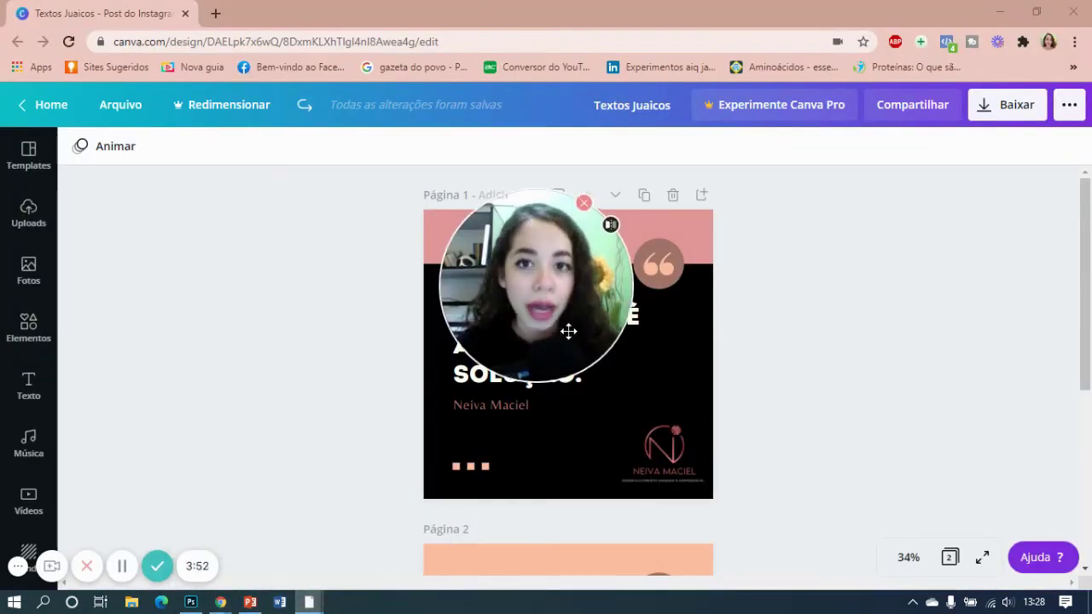
pyautogui.moveTo(565, 329); pyautogui.dragTo(811, 399)
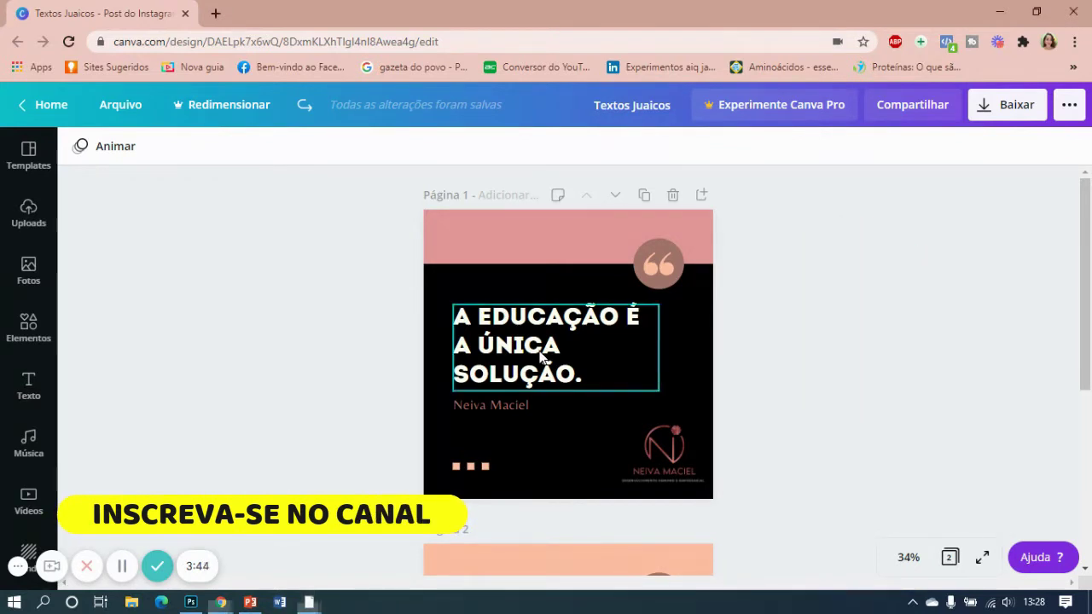
# - Select the quote heading, set in Intro at 67.5, and show its font list
pyautogui.click(605, 373)
pyautogui.doubleClick(509, 346)
pyautogui.click(594, 358)
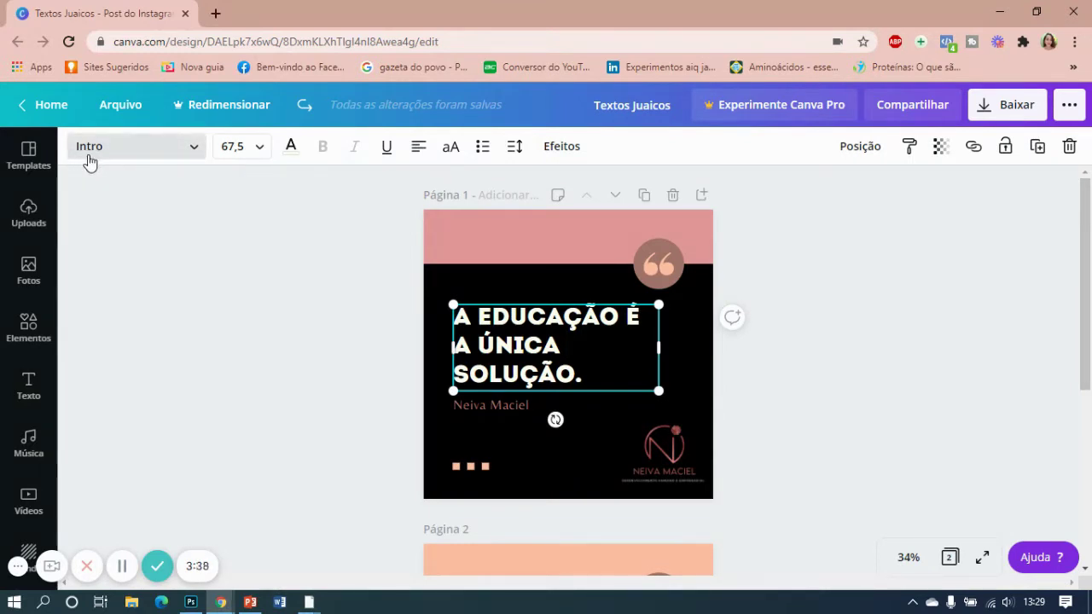
pyautogui.click(193, 149)
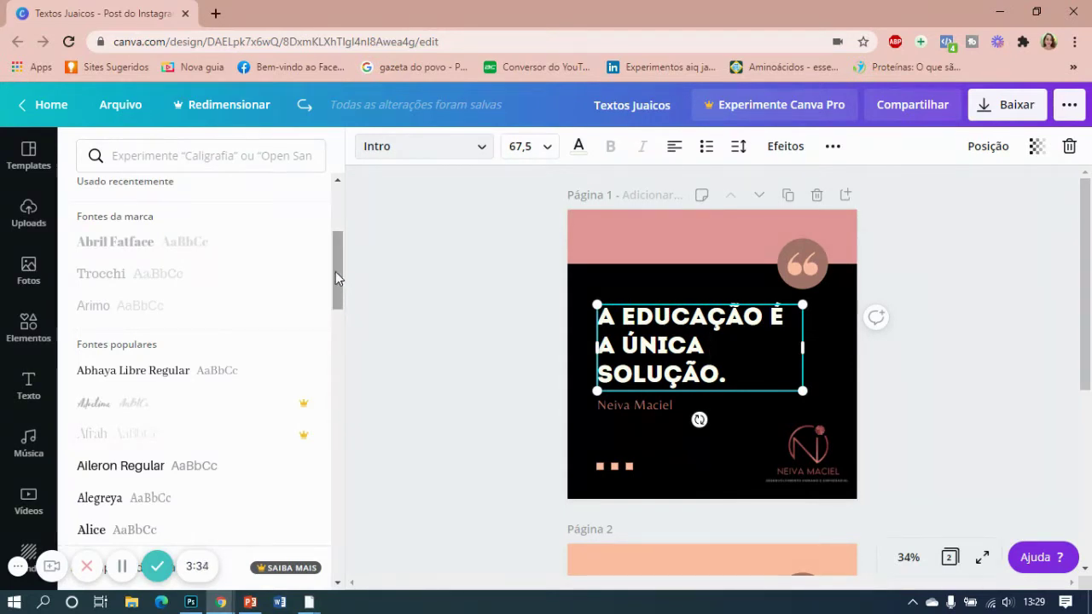
pyautogui.moveTo(335, 271); pyautogui.dragTo(336, 223)
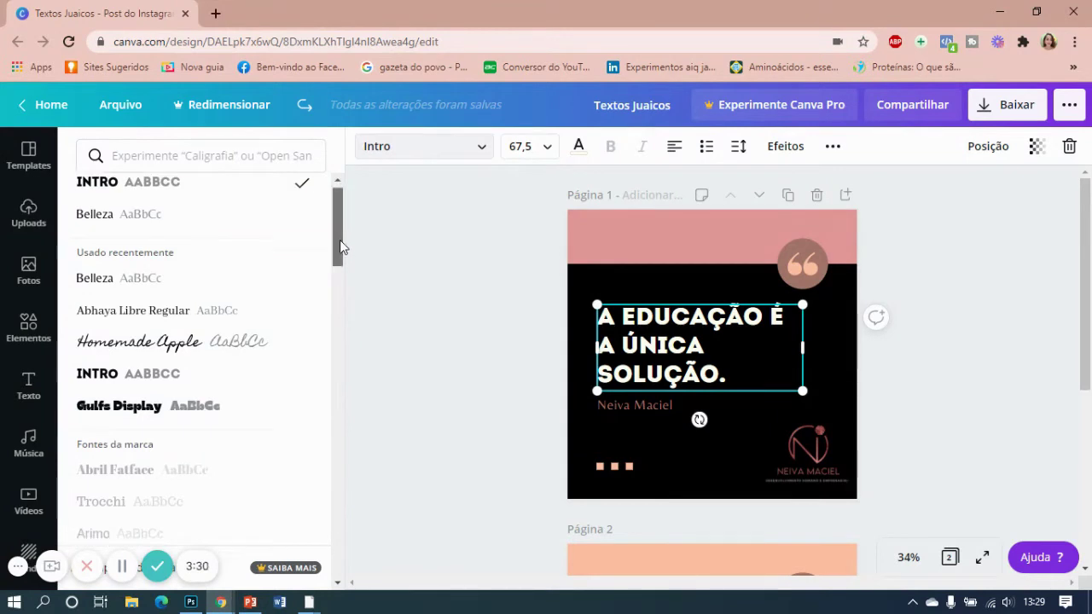
pyautogui.scroll(-5, 335, 297)
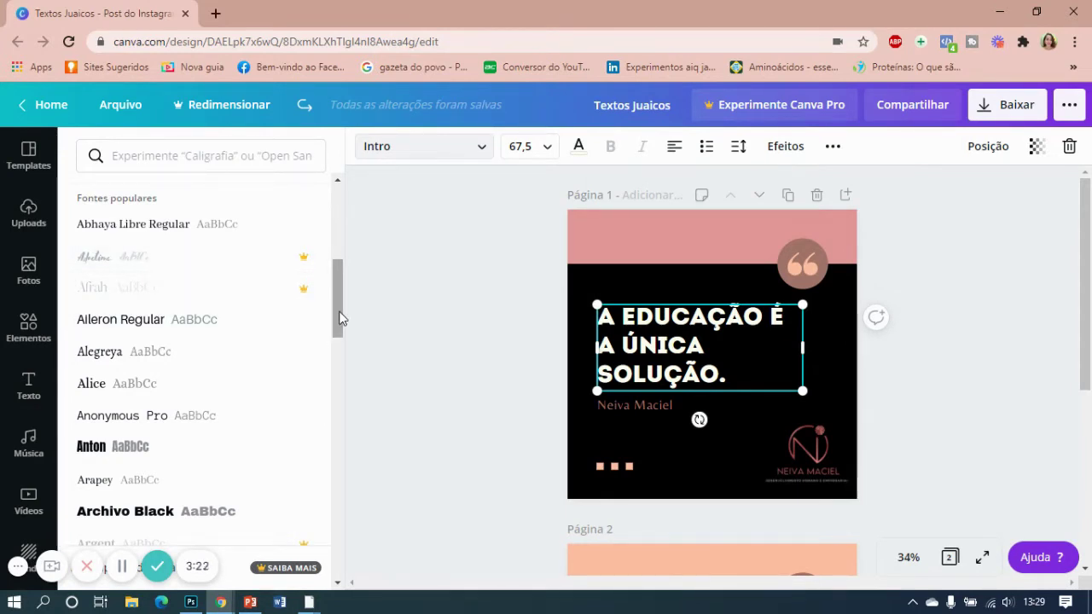
pyautogui.moveTo(339, 316); pyautogui.dragTo(341, 233)
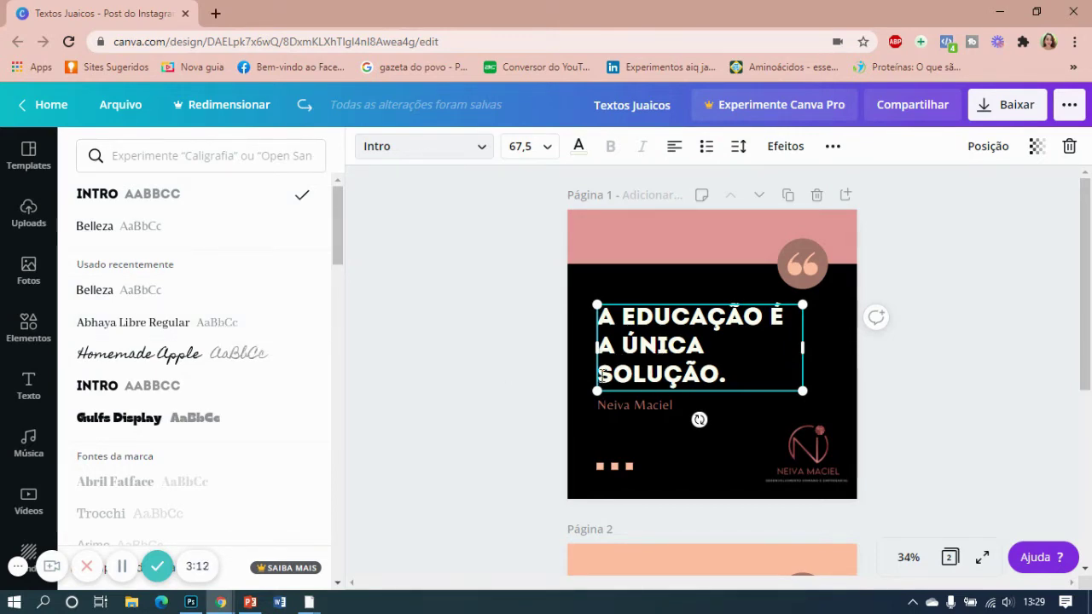
# - Preview Homemade Apple, Intro and Gulfs Display on the whole heading
pyautogui.click(191, 357)
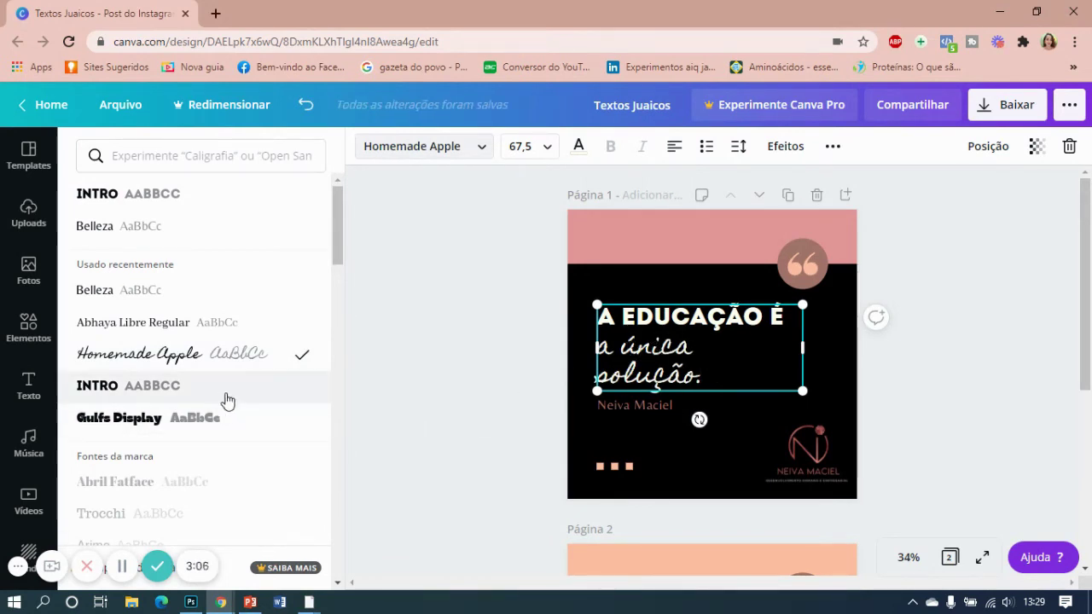
pyautogui.moveTo(706, 372); pyautogui.dragTo(573, 309)
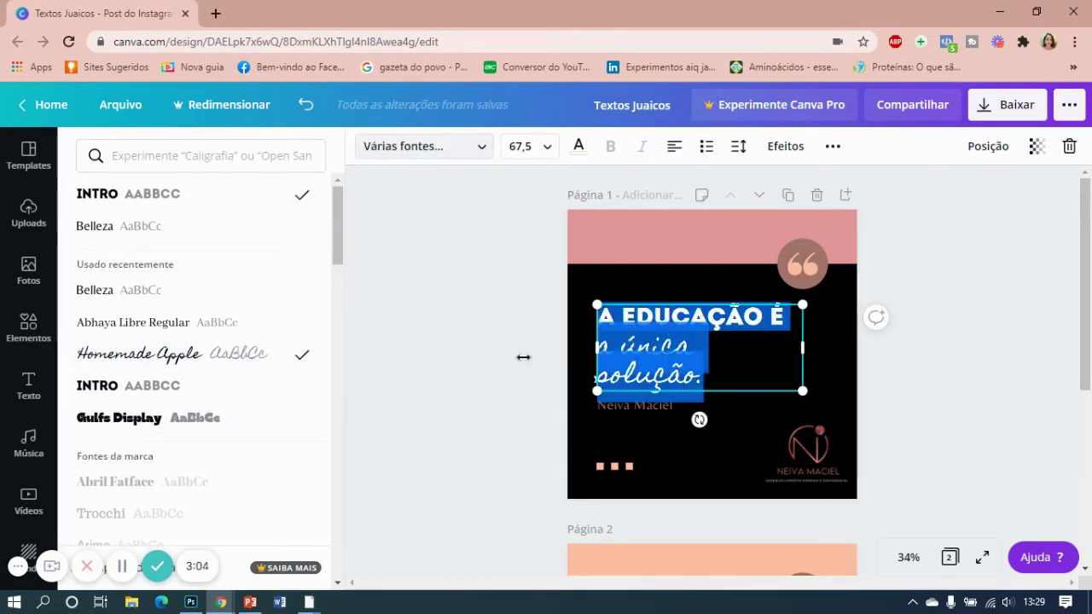
pyautogui.click(221, 397)
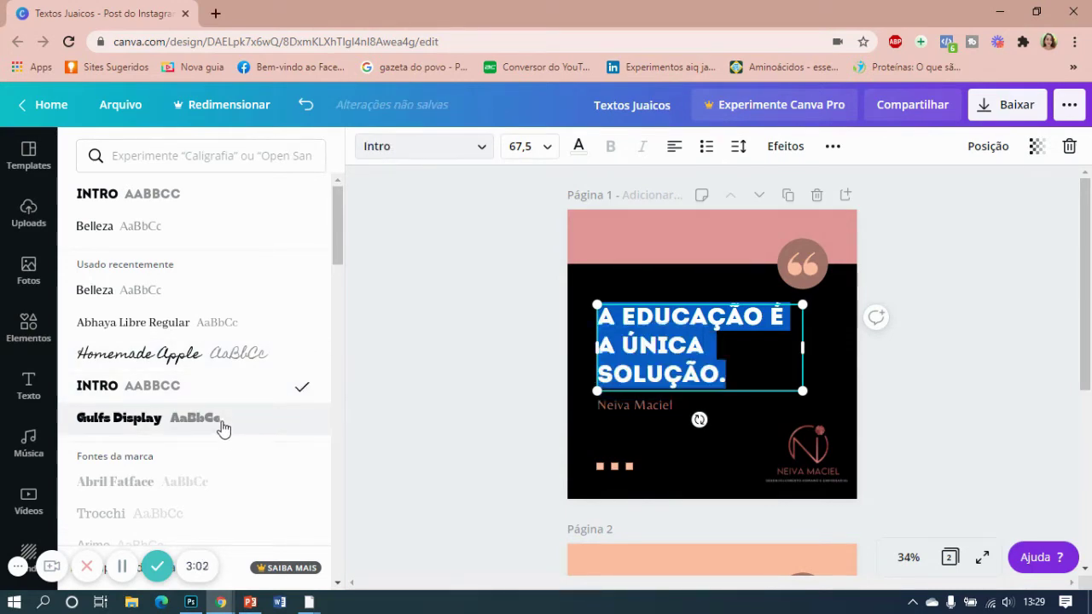
pyautogui.click(222, 419)
# - Try Abhaya Libre, then settle the heading on Alleron Regular and close the font list
pyautogui.scroll(-3, 265, 375)
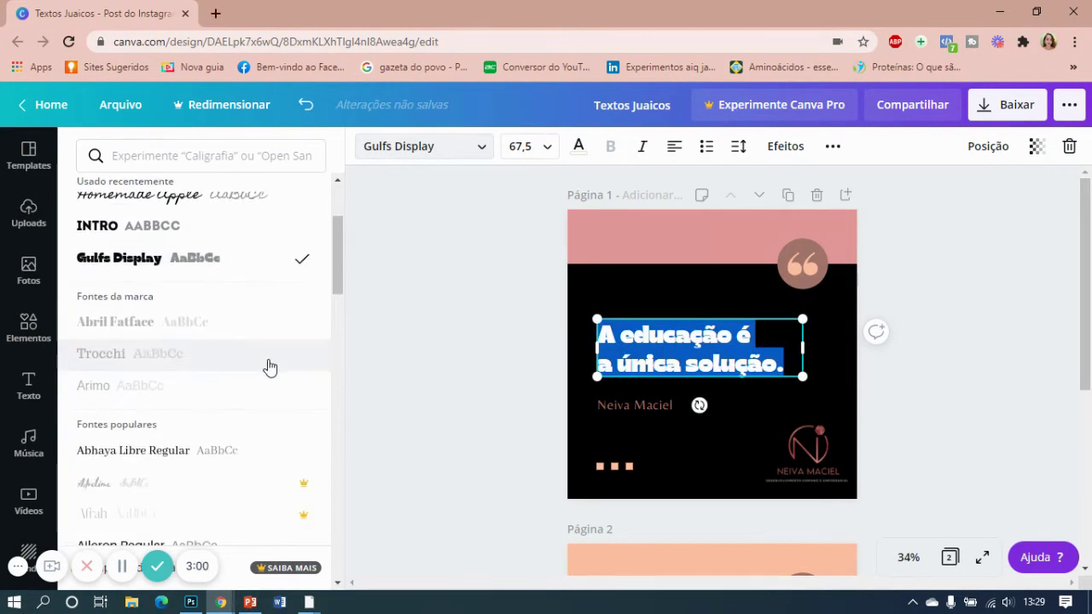
pyautogui.scroll(-2, 227, 362)
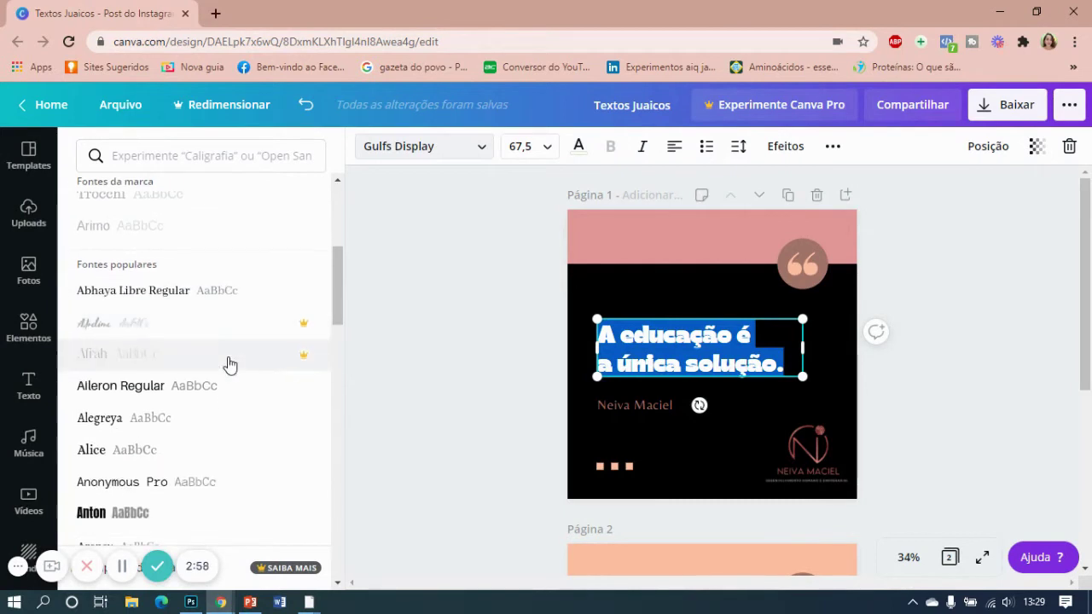
pyautogui.click(213, 291)
pyautogui.scroll(-2, 210, 300)
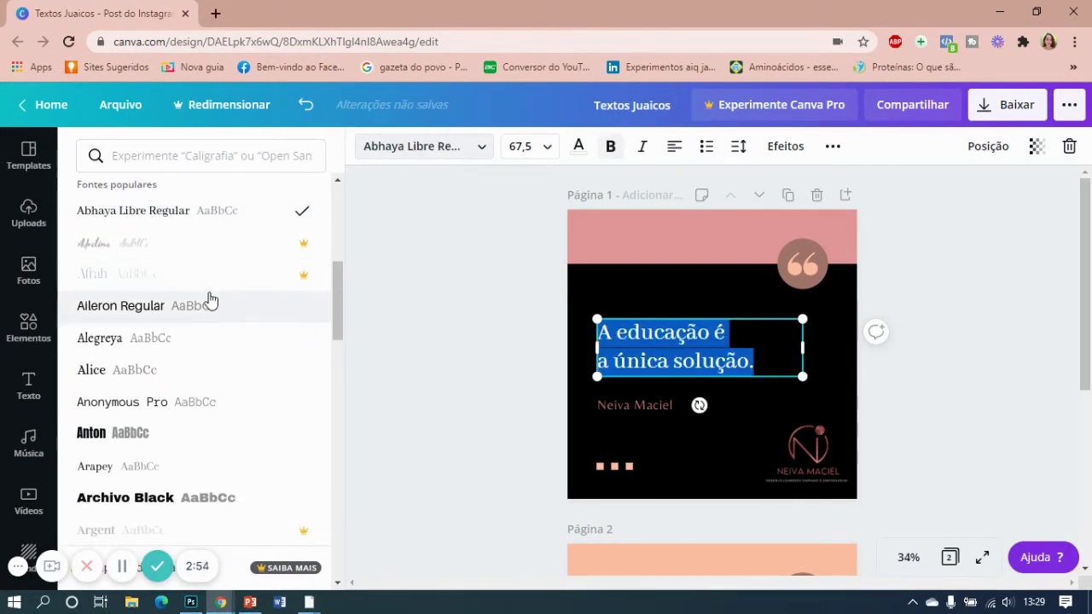
pyautogui.click(213, 308)
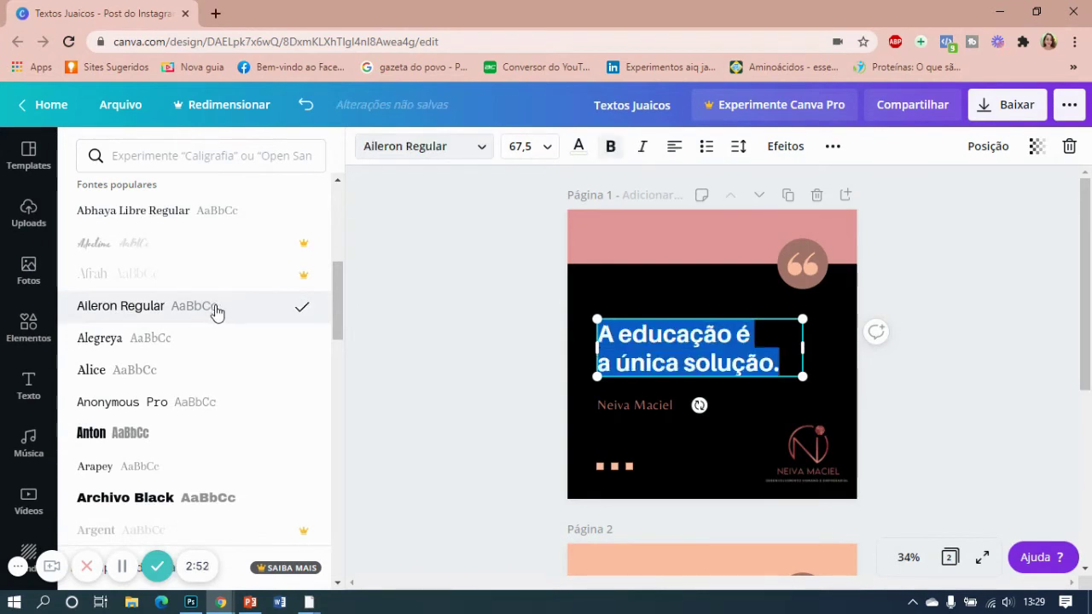
pyautogui.press('Escape')
pyautogui.click(360, 317)
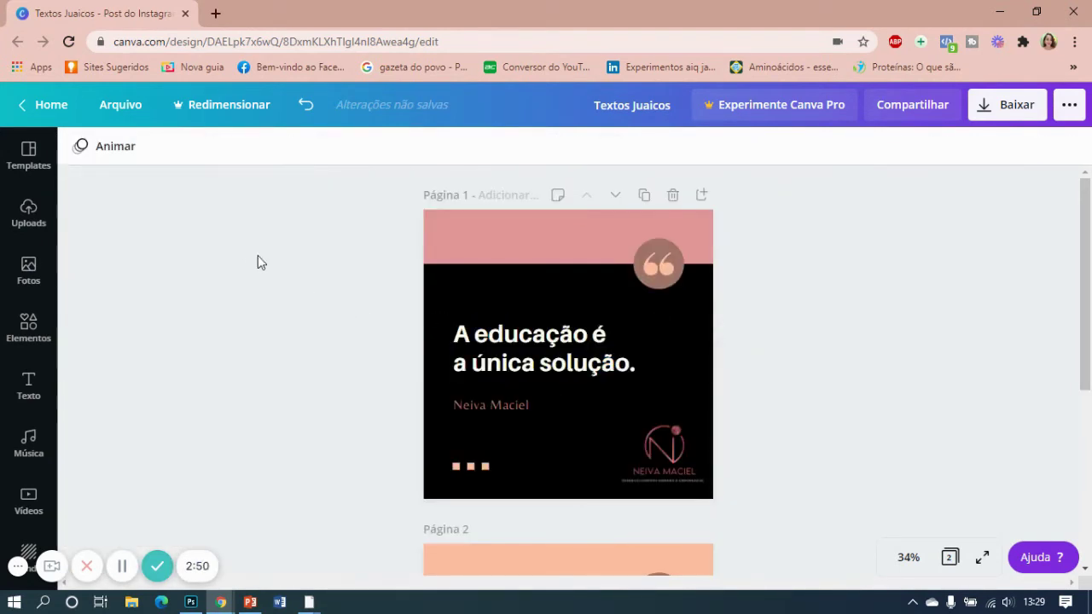
# - Reselect the quote heading, browse further down the font list, and close it without changing the font
pyautogui.click(508, 348)
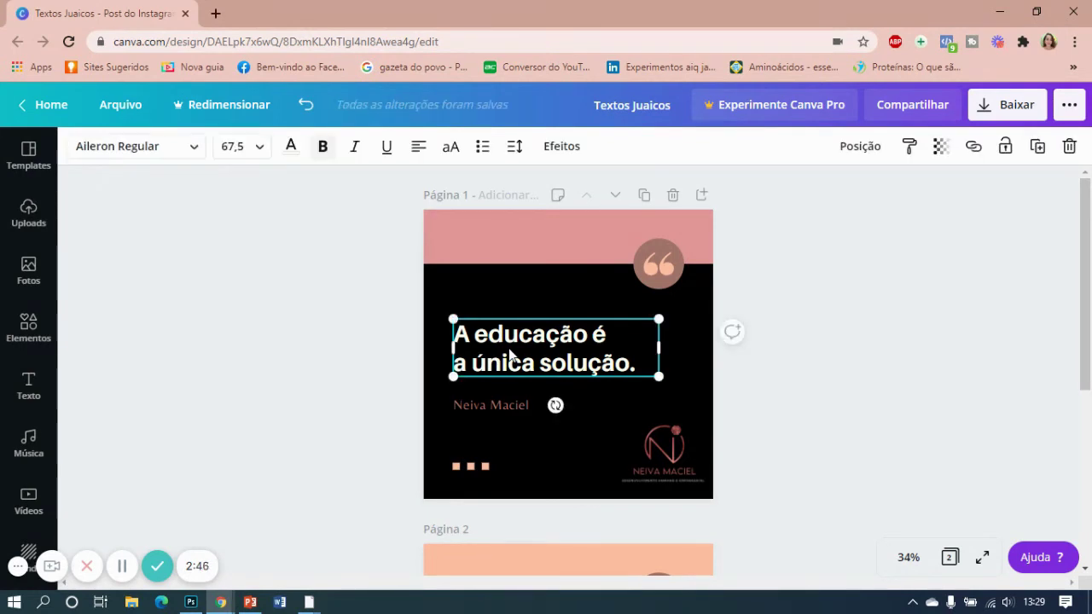
pyautogui.click(195, 149)
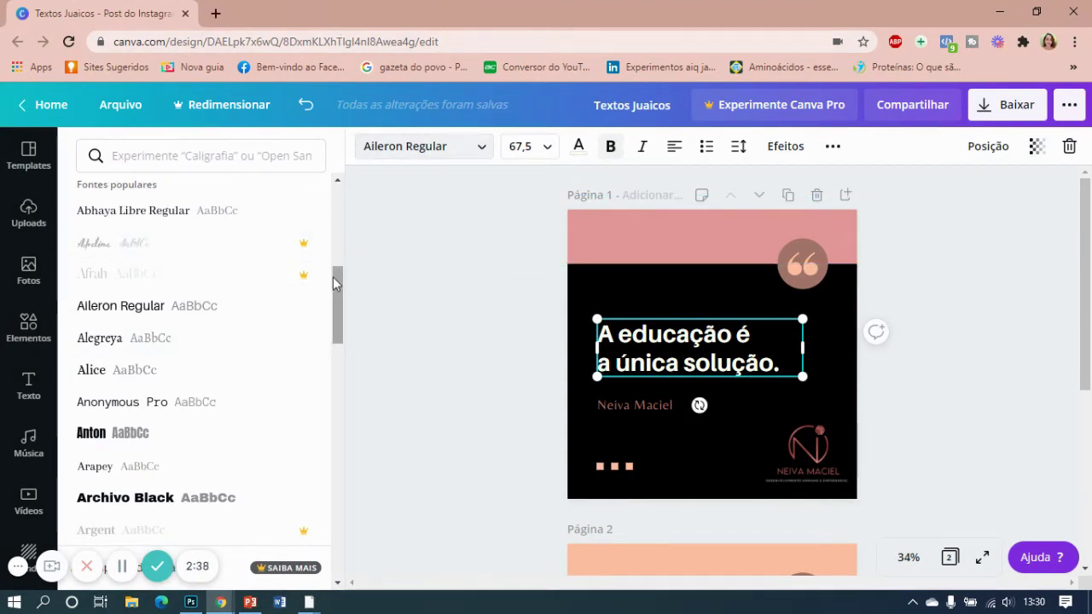
pyautogui.moveTo(333, 277); pyautogui.dragTo(337, 503)
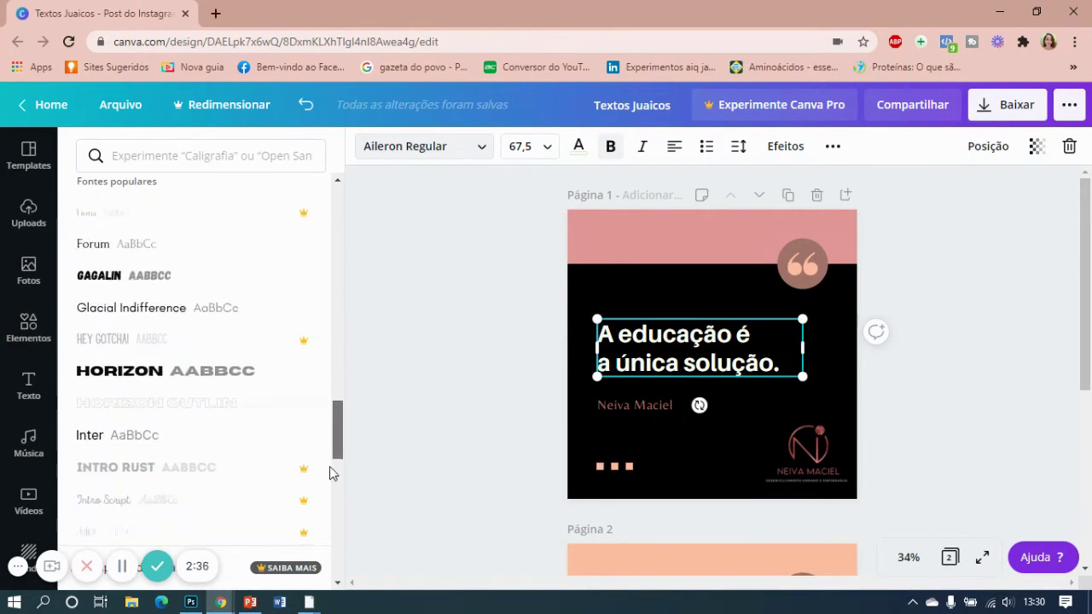
pyautogui.scroll(-1, 337, 509)
pyautogui.scroll(-2, 342, 433)
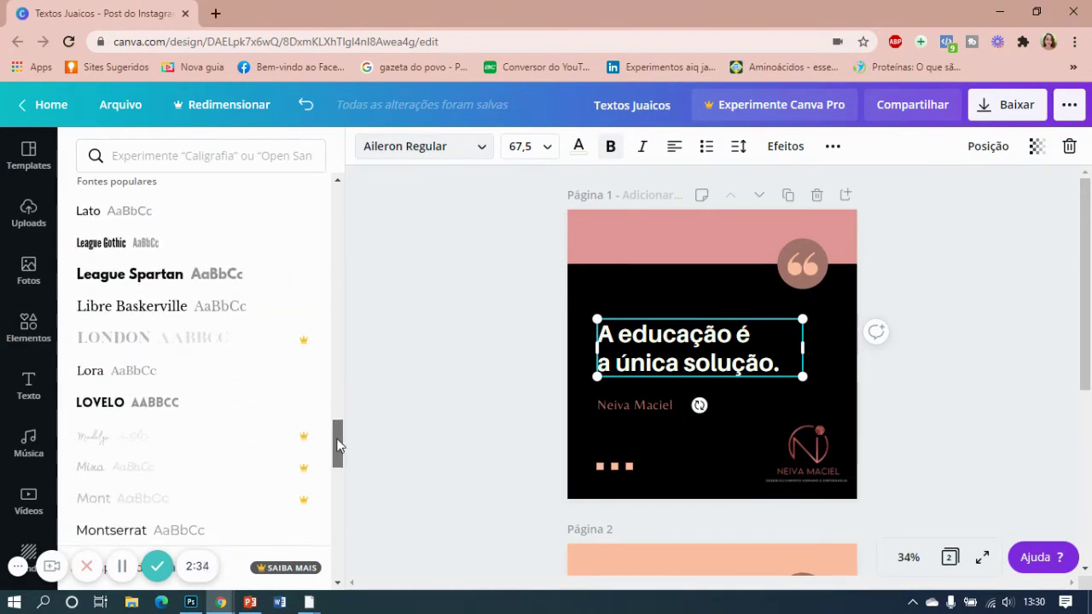
pyautogui.scroll(-1, 162, 379)
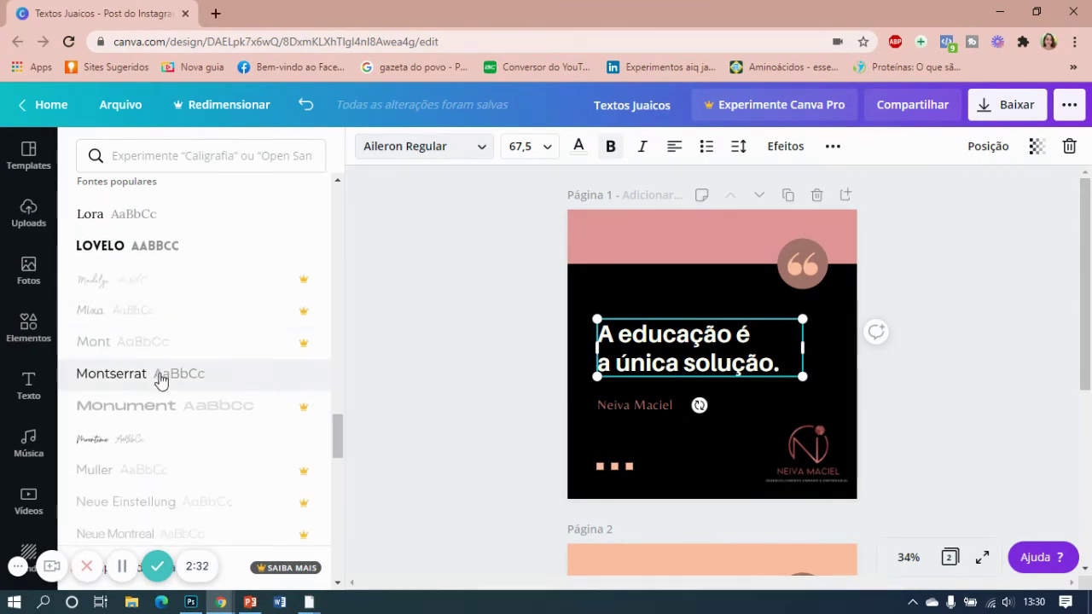
pyautogui.scroll(-1, 161, 384)
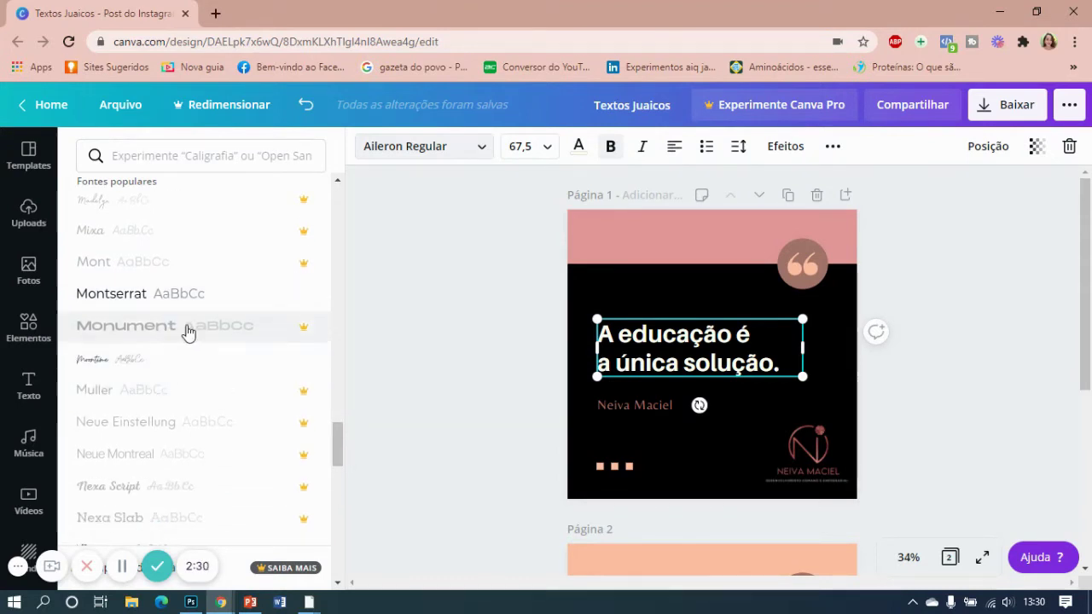
pyautogui.scroll(-1, 188, 332)
pyautogui.scroll(-2, 209, 361)
pyautogui.scroll(-2, 210, 362)
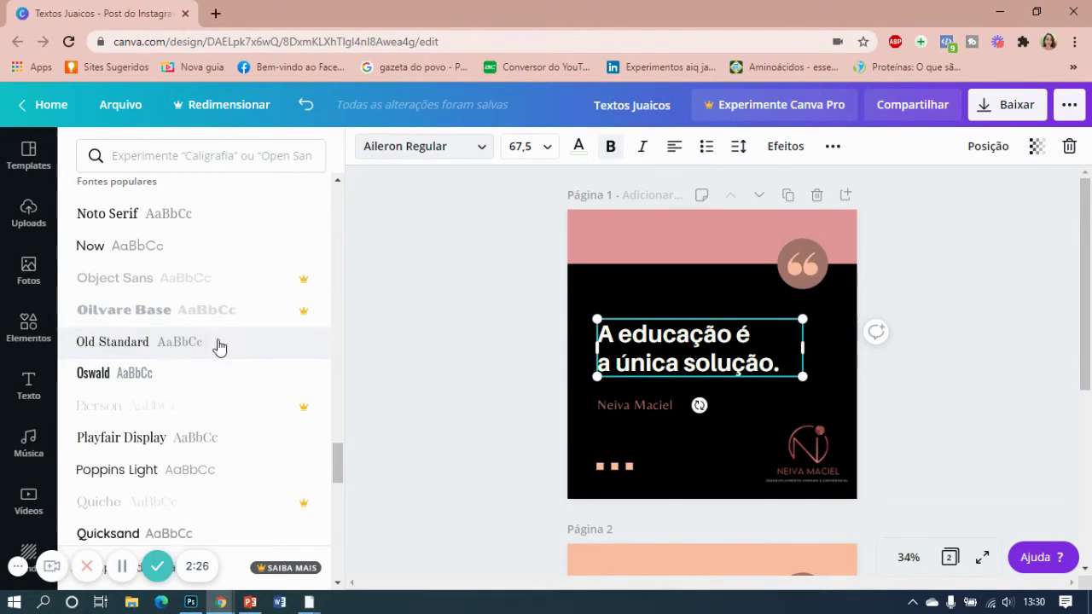
pyautogui.click(423, 359)
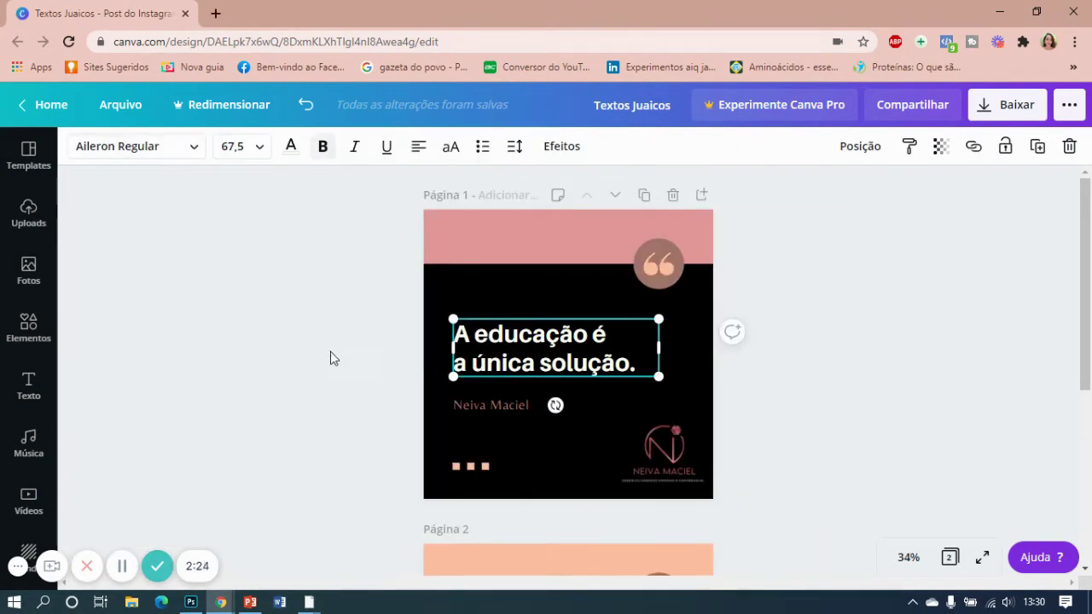
# - In Photoshop's 'teste' document, edit 'INSCREVA-SE NO CANAL <3' and show its font family list
pyautogui.click(355, 420)
pyautogui.click(191, 602)
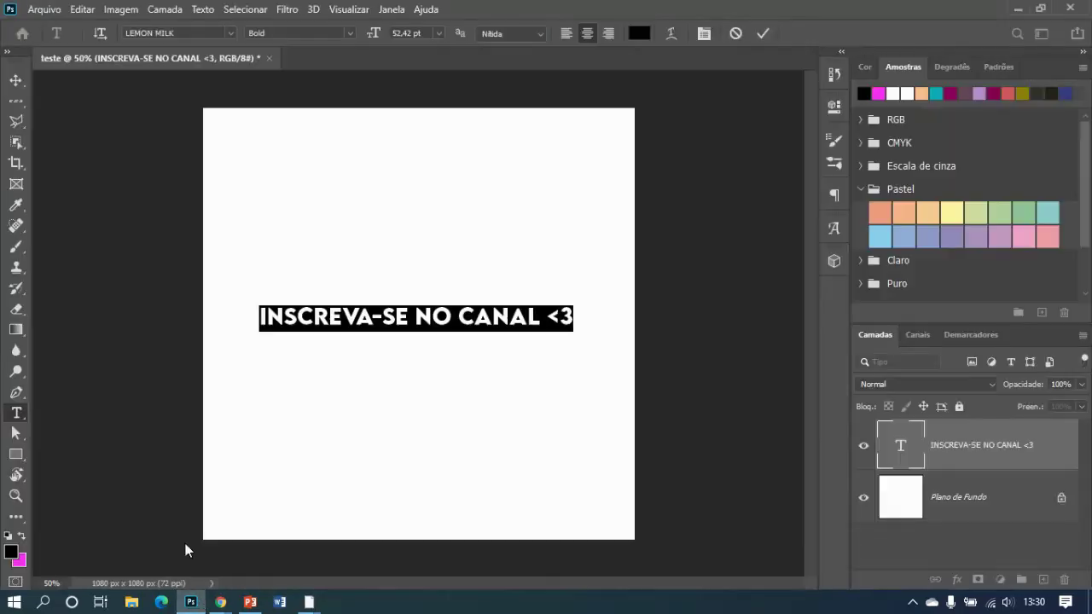
pyautogui.click(763, 32)
pyautogui.press('v')
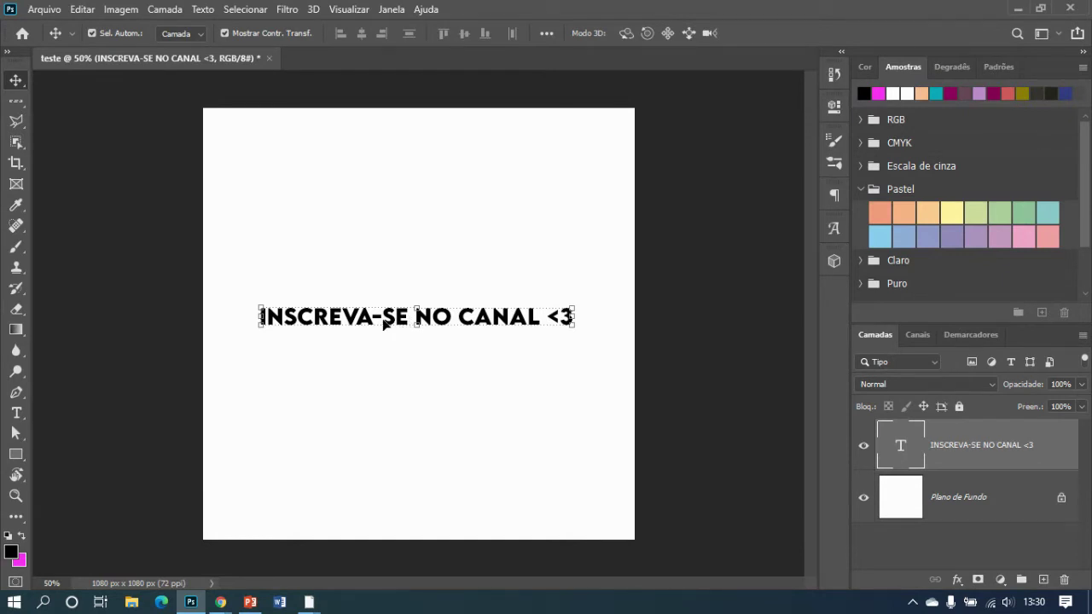
pyautogui.doubleClick(384, 319)
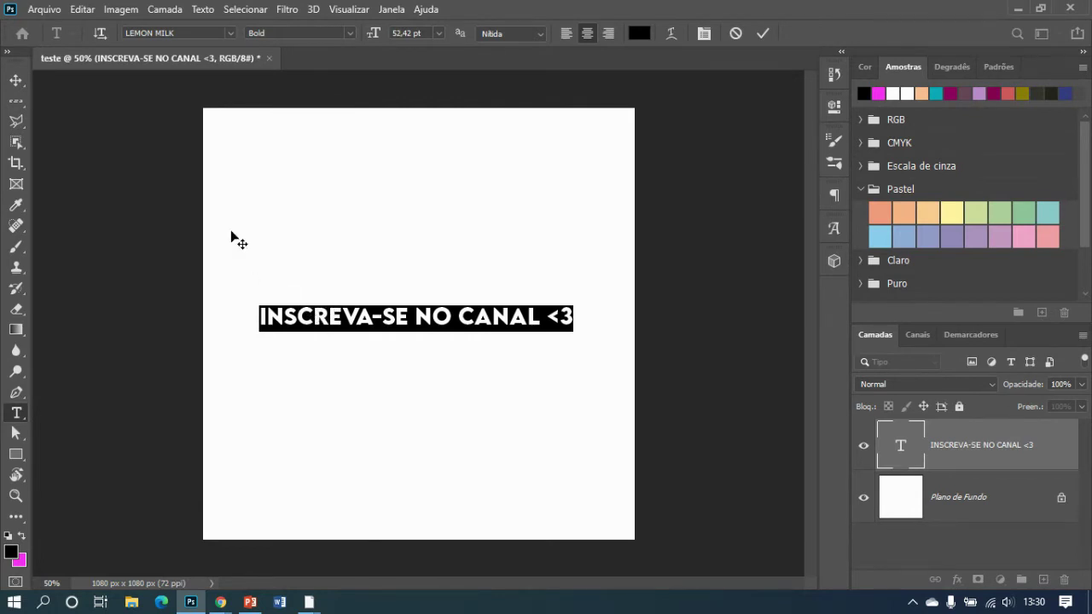
pyautogui.click(232, 32)
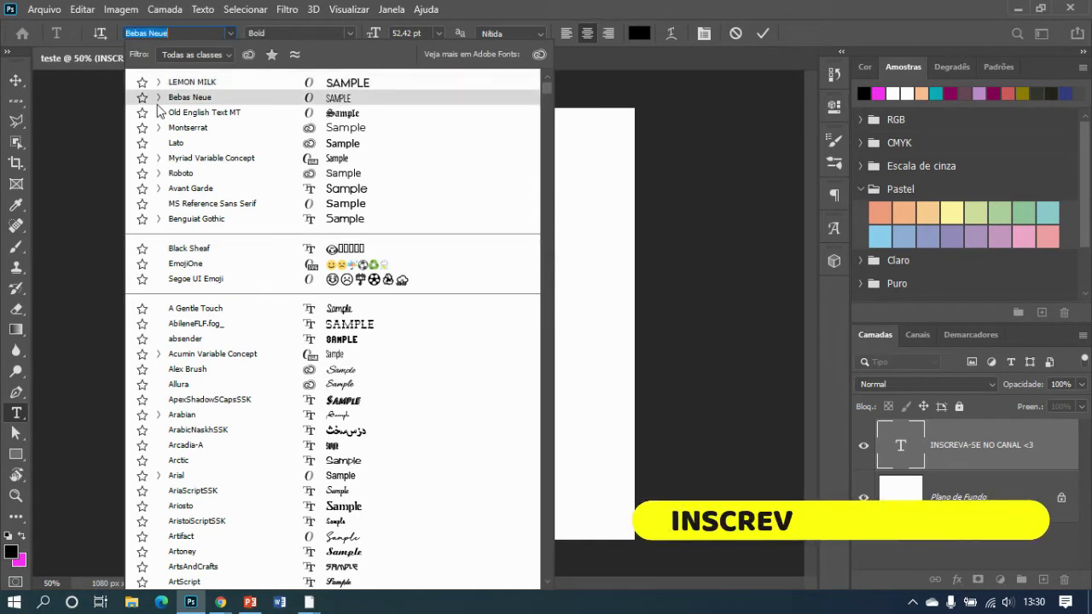
# - Live-preview fonts such as AbileneFLF.fog_ on the heading, then close the list unchanged
pyautogui.press('Down')
pyautogui.press('Down')
pyautogui.press('Down')
pyautogui.press('Down')
pyautogui.press('Down')
pyautogui.press('Up')
pyautogui.press('Up')
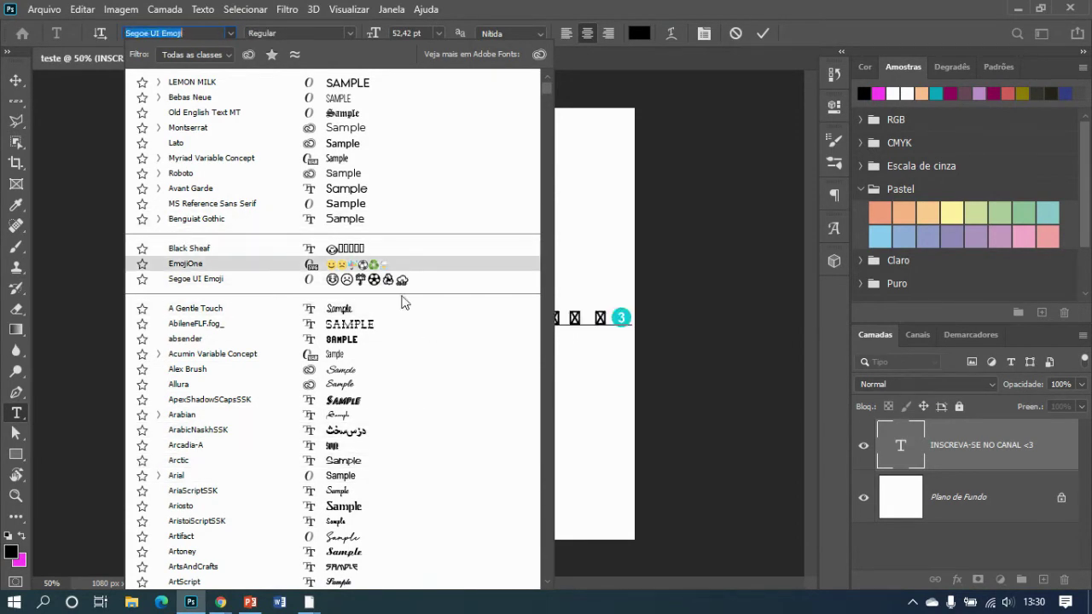
pyautogui.press('Up')
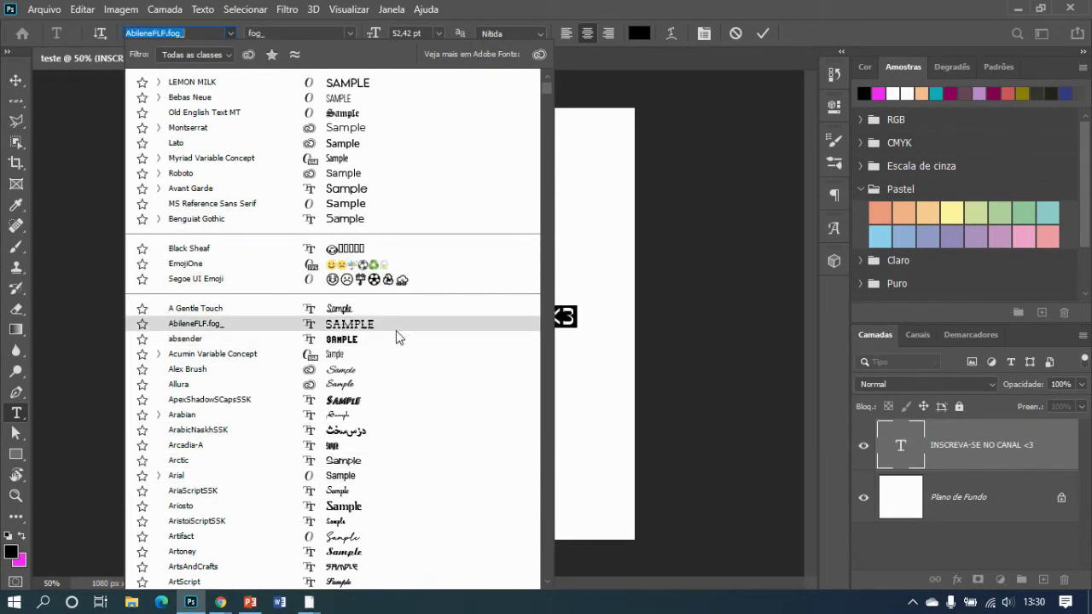
pyautogui.scroll(-1, 397, 336)
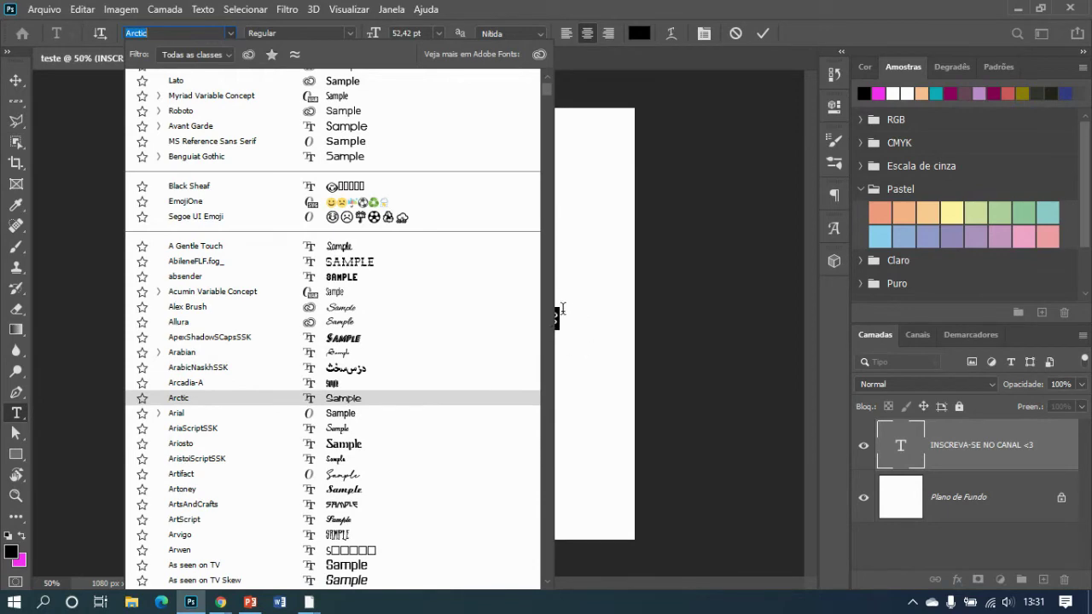
pyautogui.scroll(-1, 441, 397)
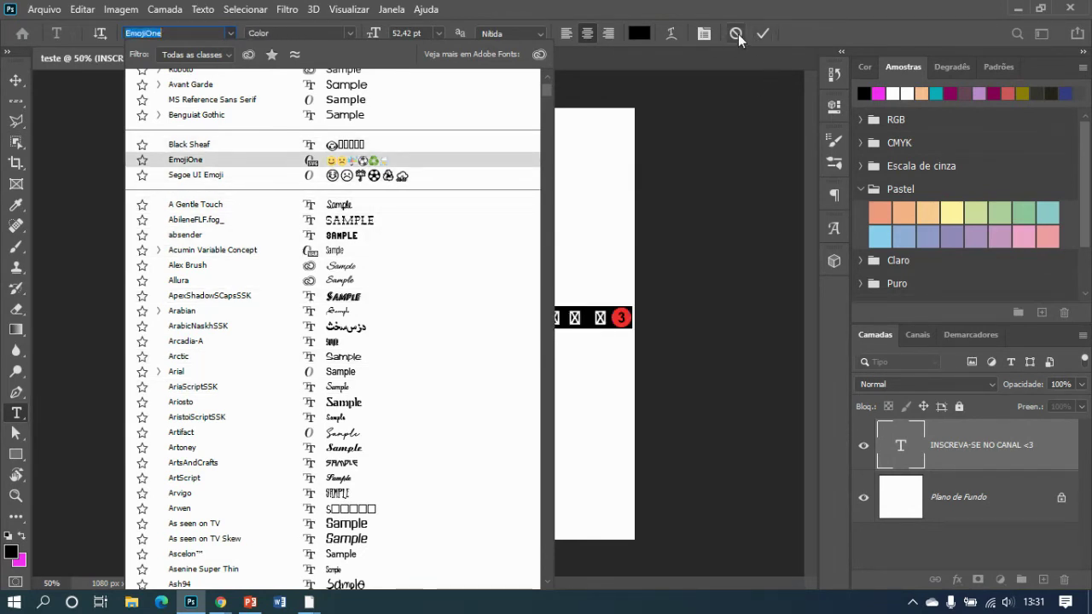
pyautogui.click(655, 122)
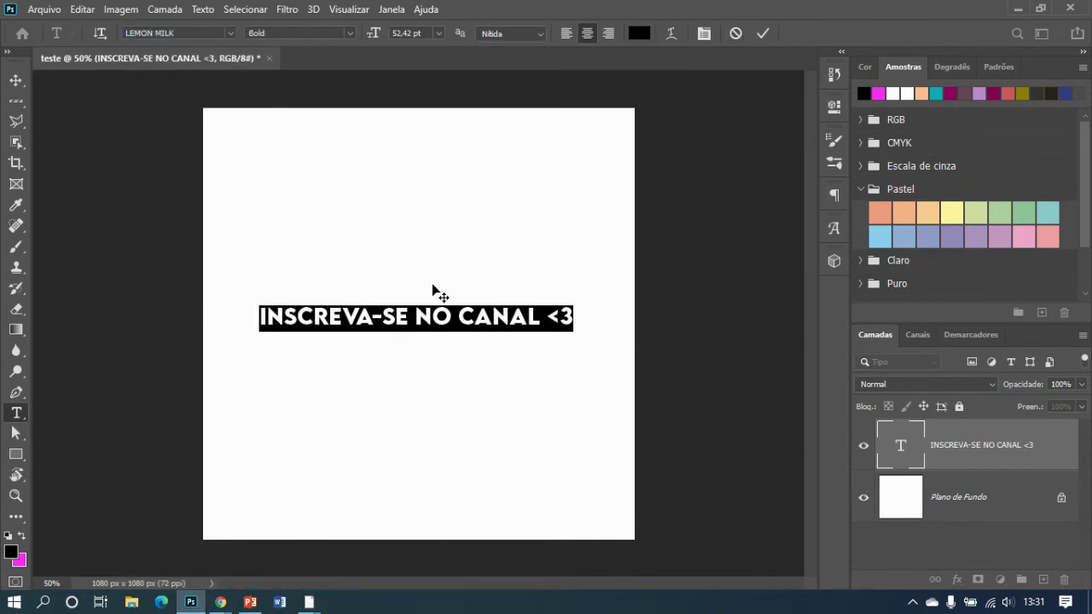
# - Keep the heading in LEMON MILK Bold, commit the text edit and fit the canvas on screen
pyautogui.scroll(-2, 437, 291)
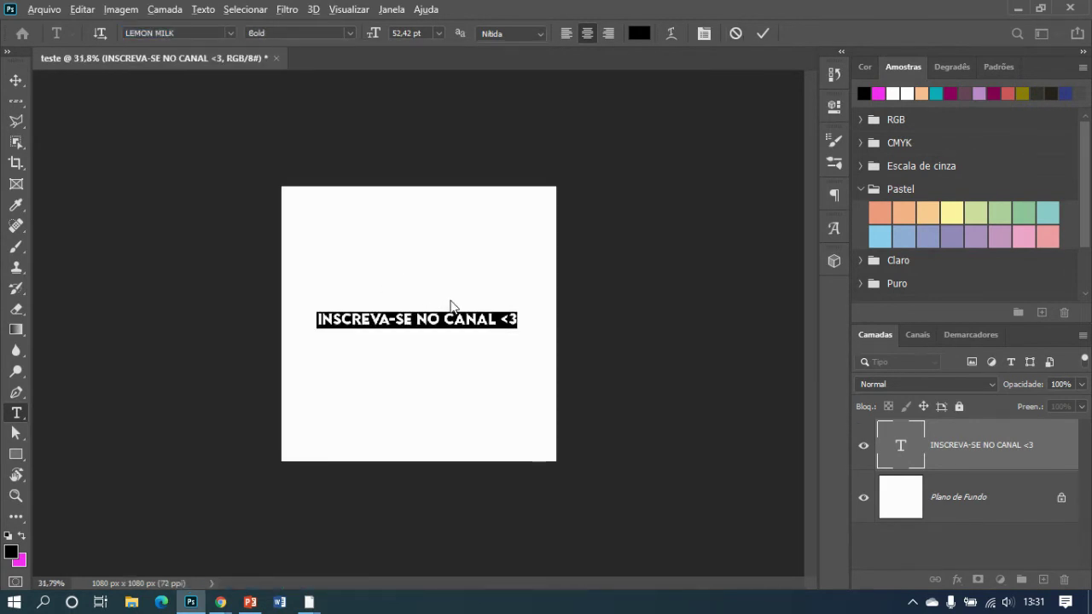
pyautogui.scroll(2, 444, 307)
pyautogui.scroll(-3, 426, 309)
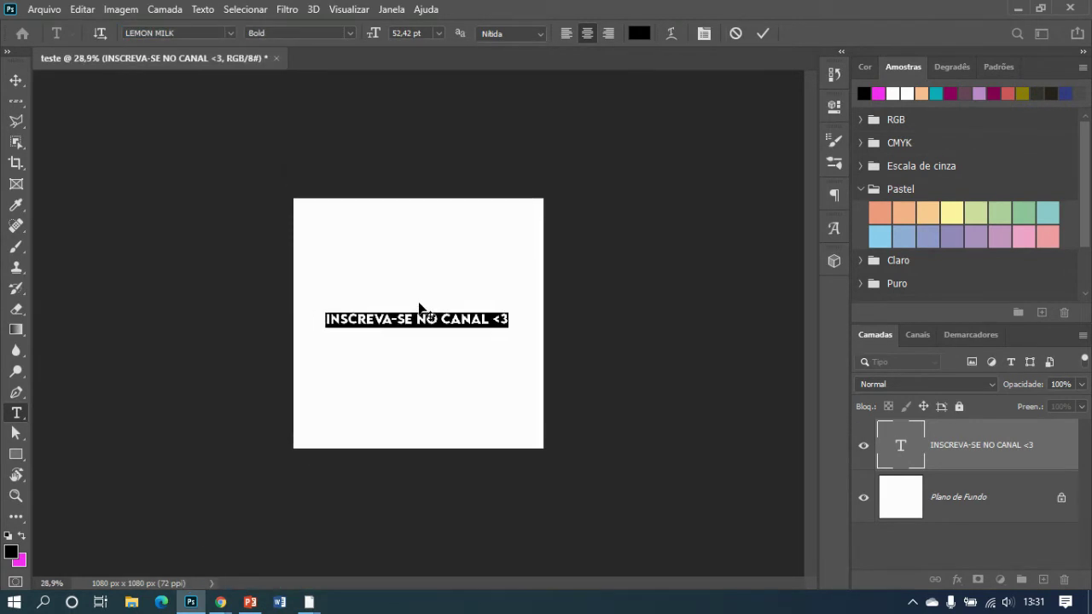
pyautogui.click(228, 33)
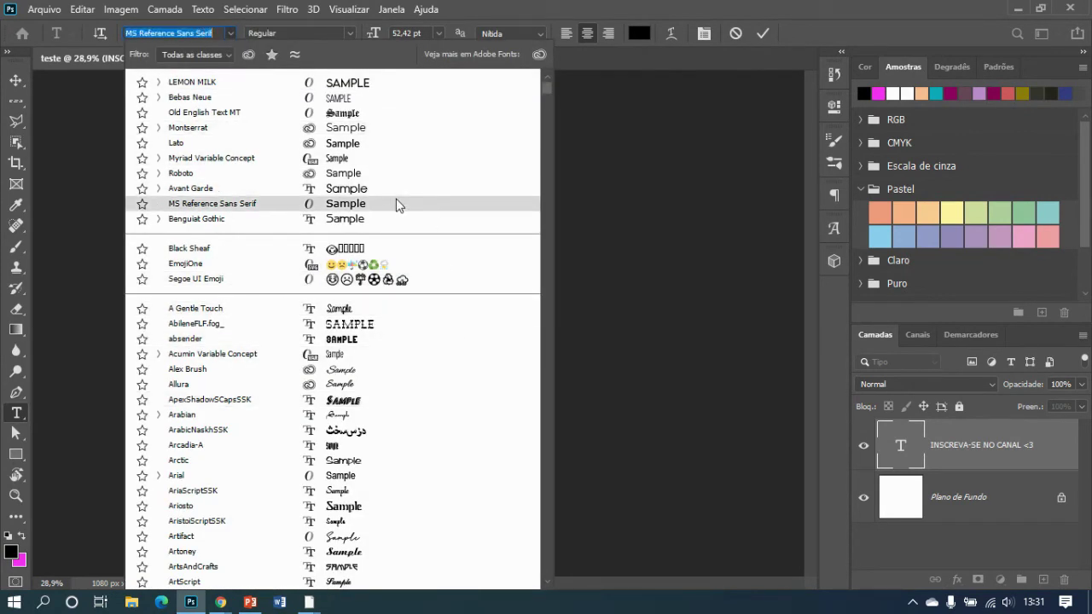
pyautogui.click(631, 181)
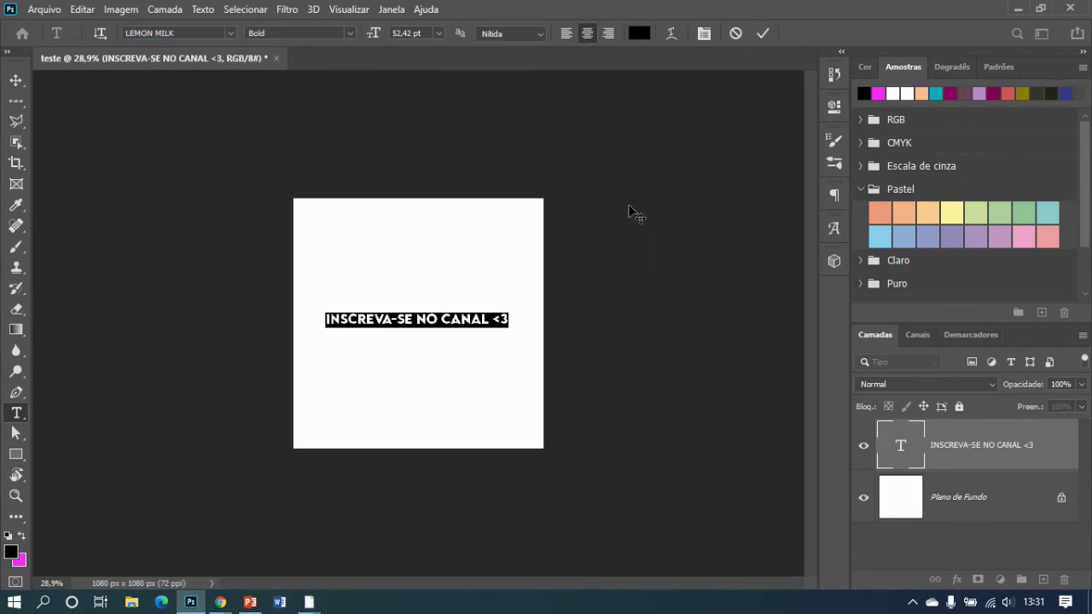
pyautogui.click(765, 32)
pyautogui.press('v')
pyautogui.hotkey('ctrl', '0')
pyautogui.click(532, 409)
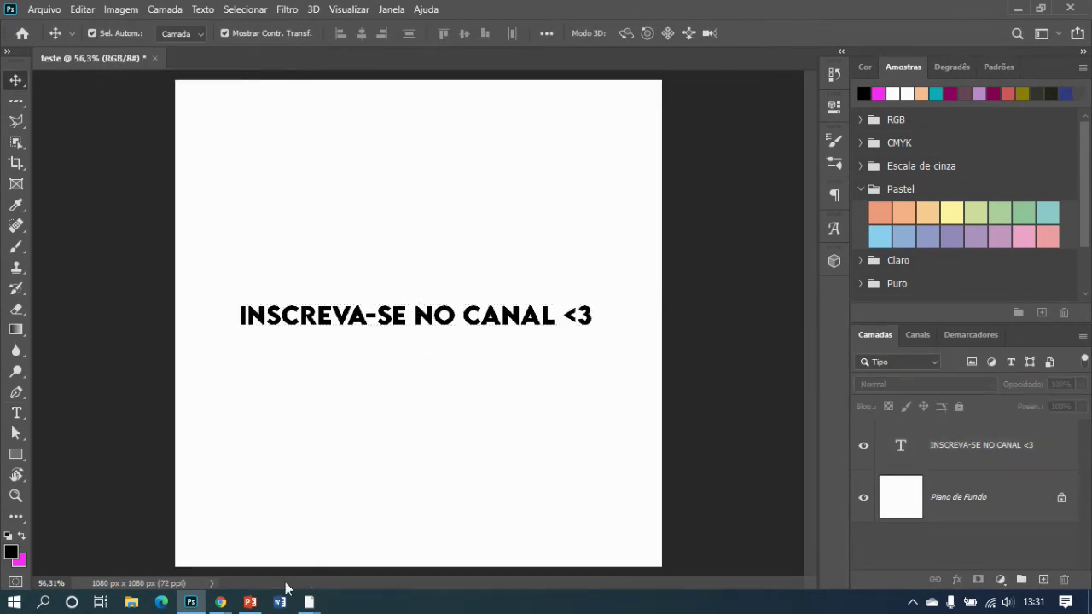
# - In PowerPoint, select the slide title box and show its font list
pyautogui.click(250, 602)
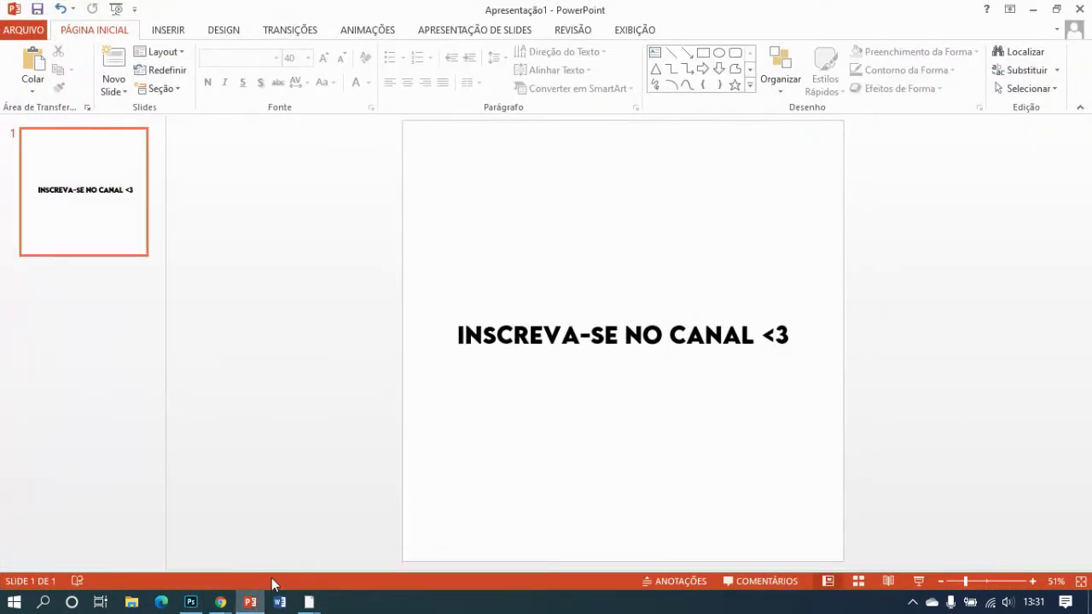
pyautogui.click(389, 522)
pyautogui.click(528, 335)
pyautogui.click(515, 355)
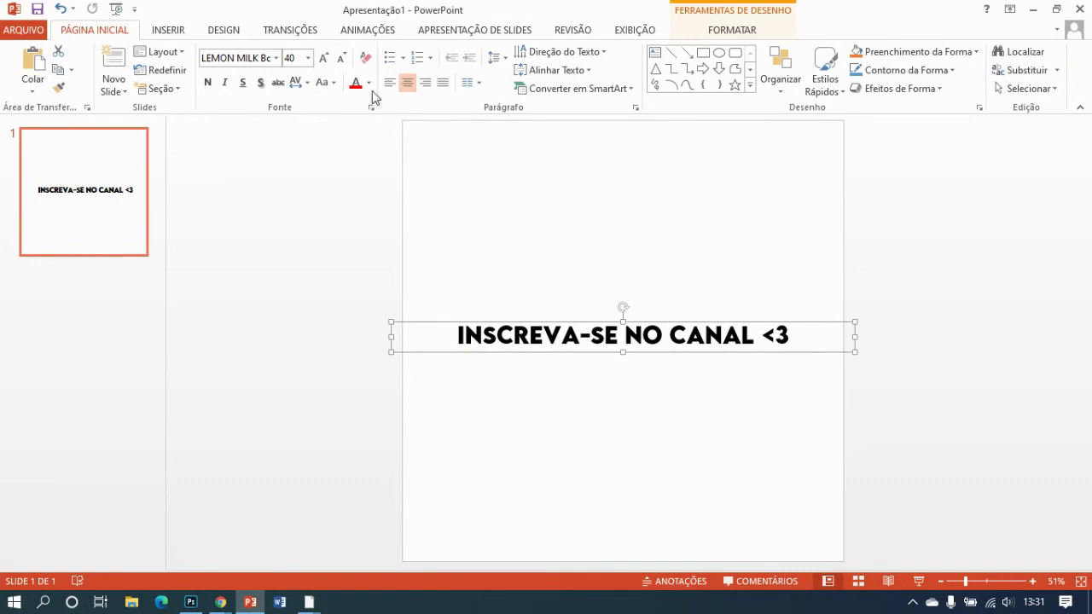
pyautogui.click(273, 58)
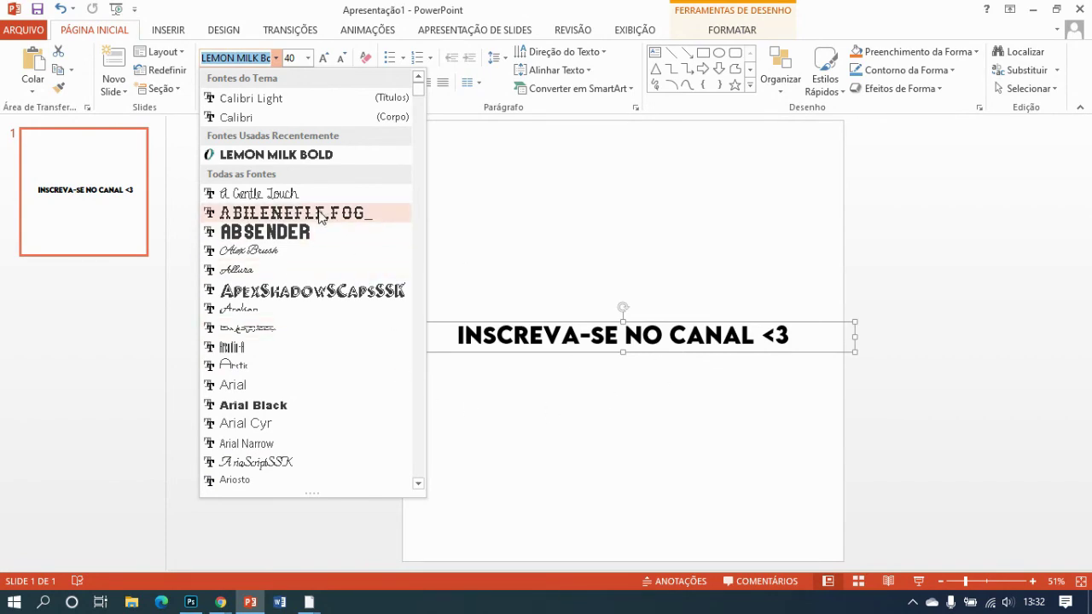
# - Preview fonts down the list, then close it keeping the title in LEMON MILK Bold 40
pyautogui.moveTo(418, 90); pyautogui.dragTo(420, 166)
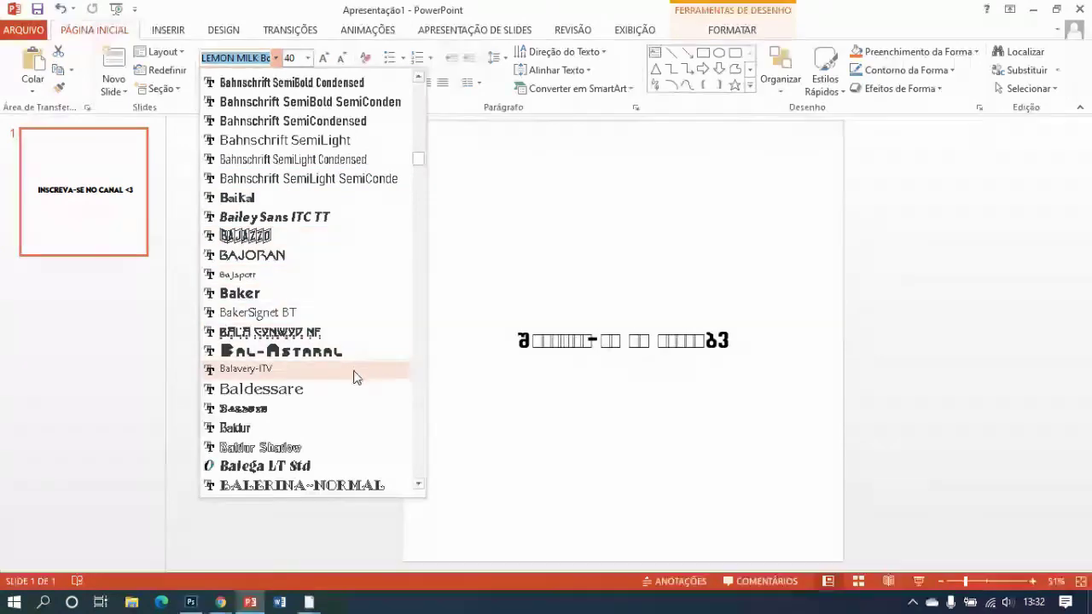
pyautogui.scroll(-4, 363, 418)
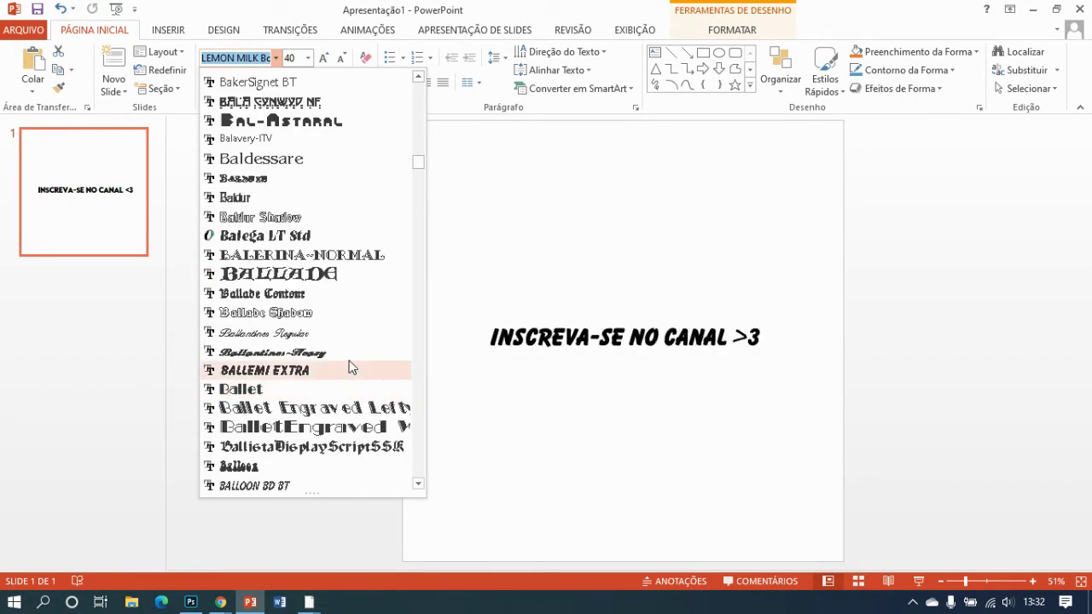
pyautogui.scroll(-5, 349, 365)
pyautogui.moveTo(419, 165); pyautogui.dragTo(418, 279)
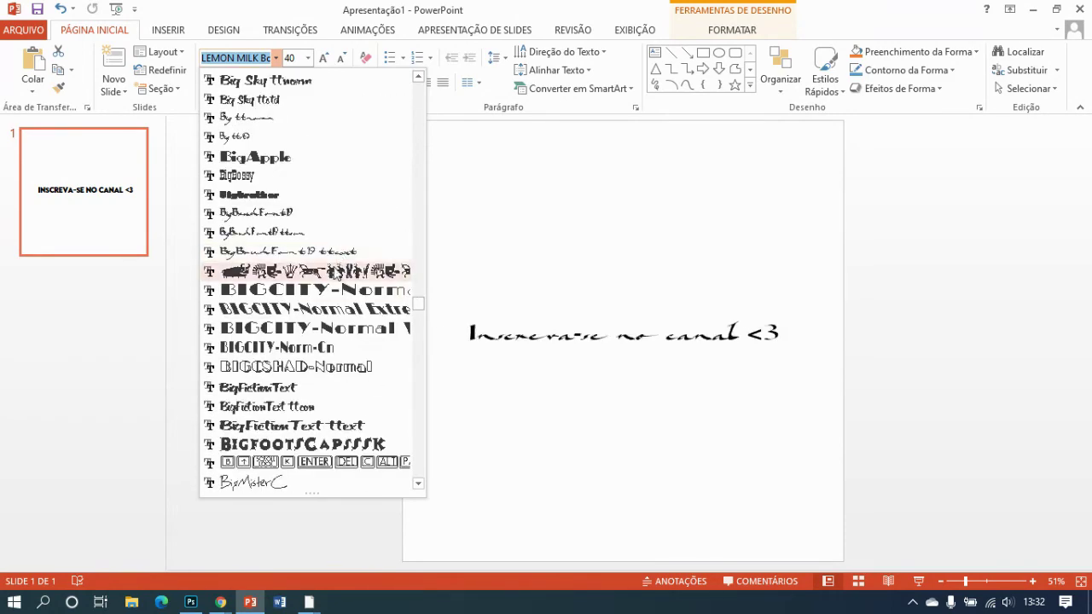
pyautogui.click(466, 253)
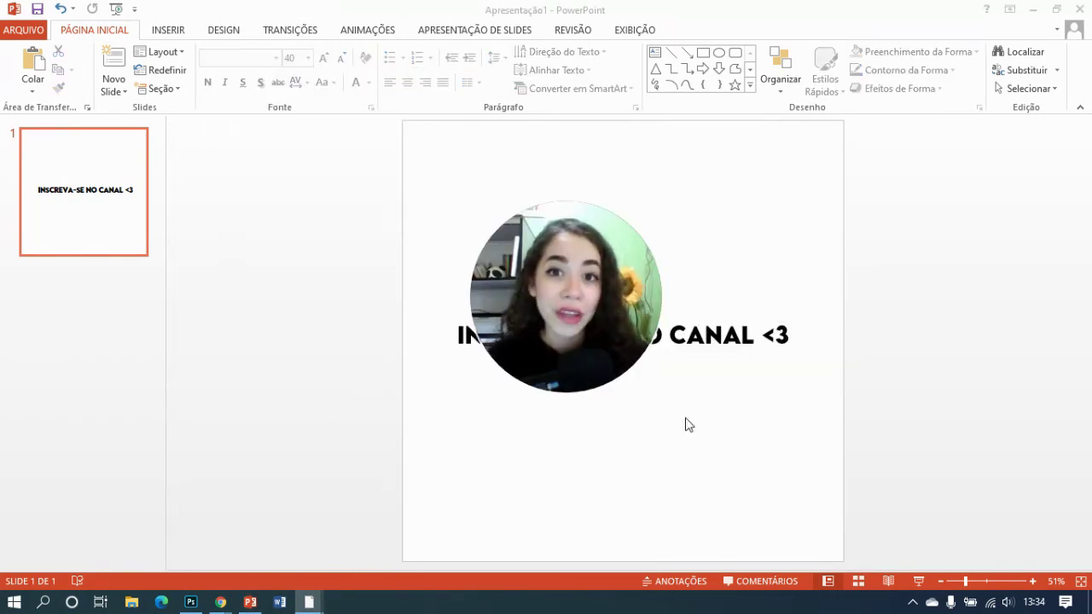